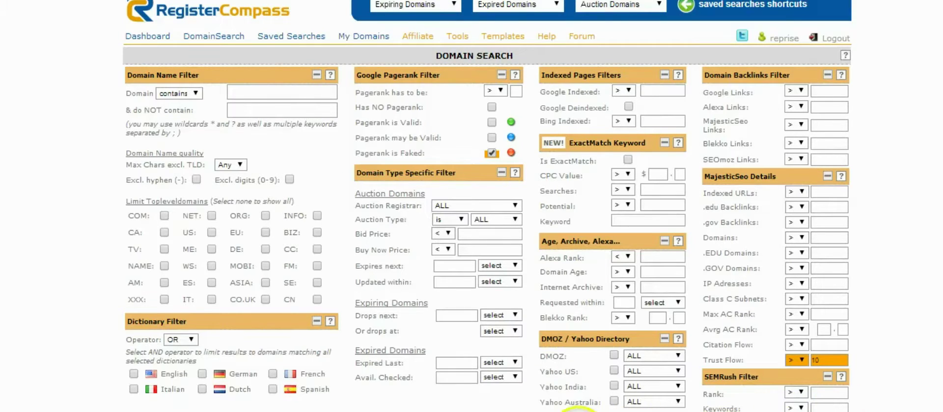
Step: Examine the Pagerank is Valid, Pagerank is Faked and MajesticSeo Trust Flow filters in the domain search form
click(689, 382)
click(732, 358)
drag(357, 123, 424, 122)
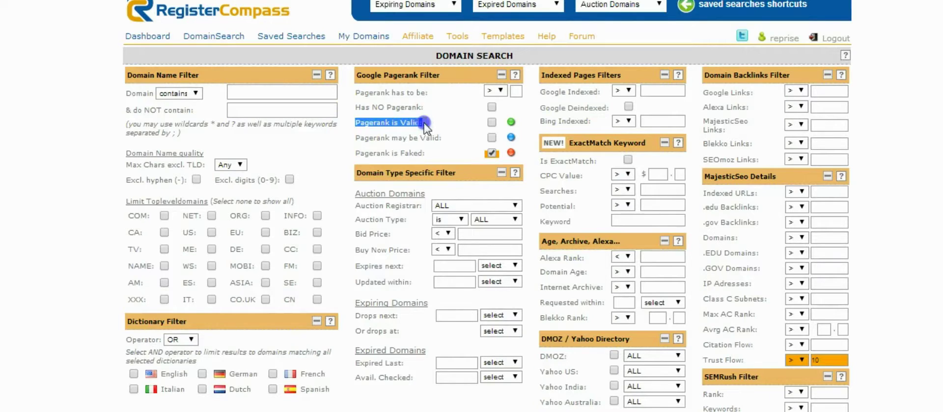
click(424, 122)
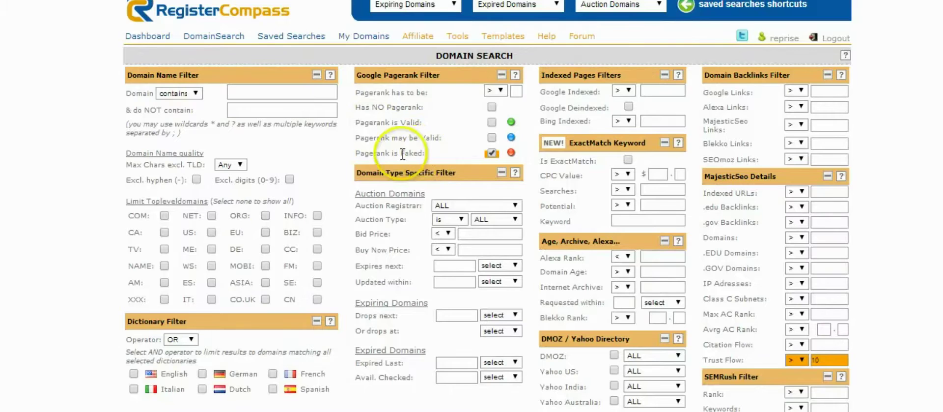
drag(353, 153, 425, 150)
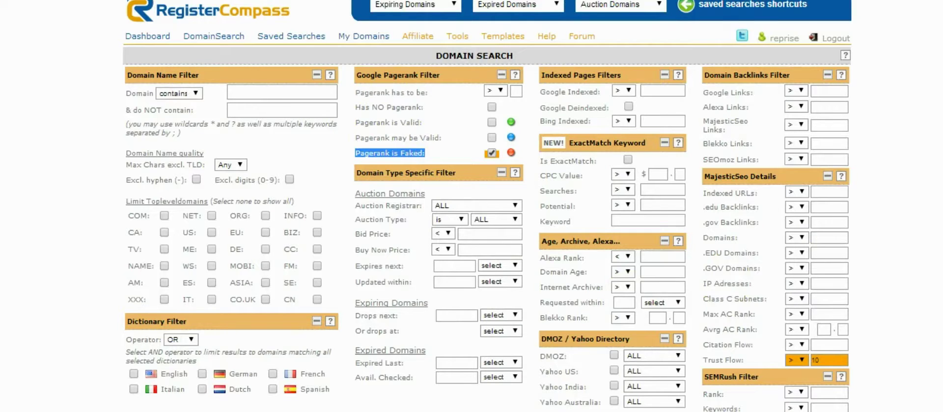
scroll(487, 206, down, 1)
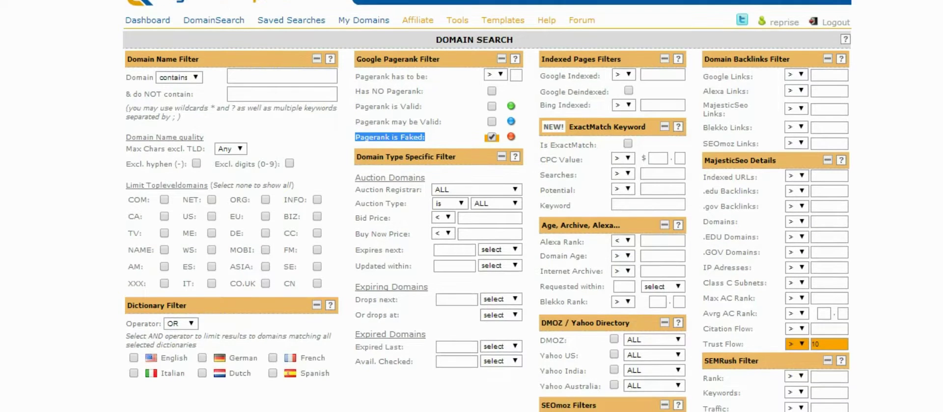
click(537, 410)
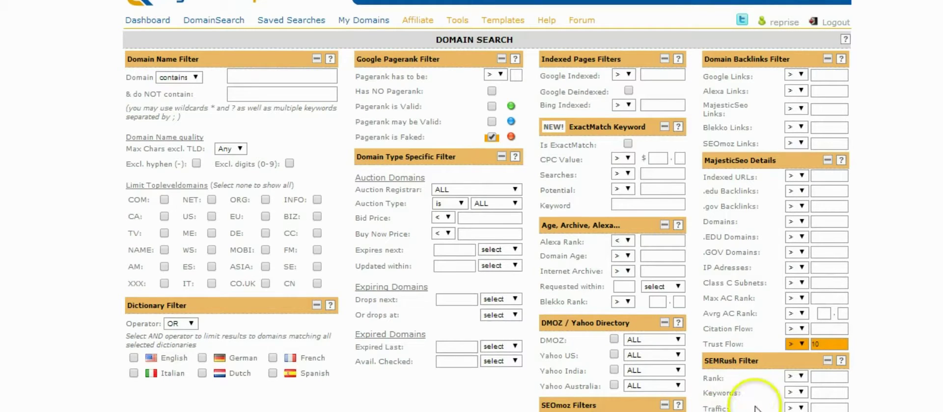
mouse_move(707, 345)
mouse_down()
mouse_move(744, 344)
mouse_move(717, 344)
mouse_up()
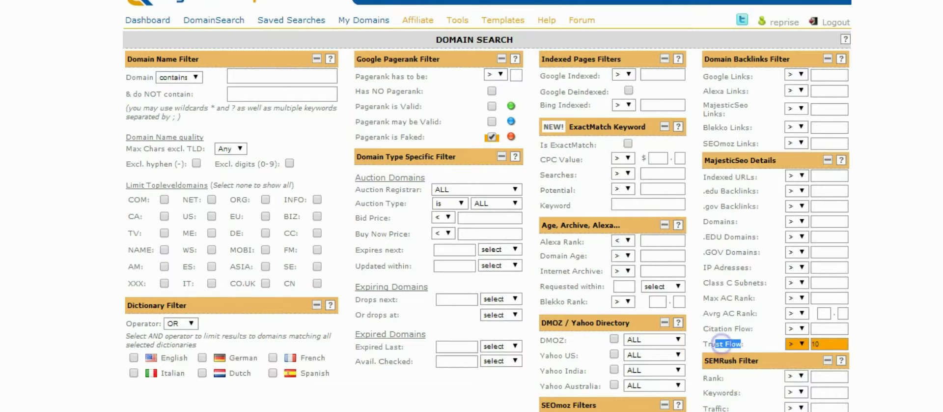
click(530, 411)
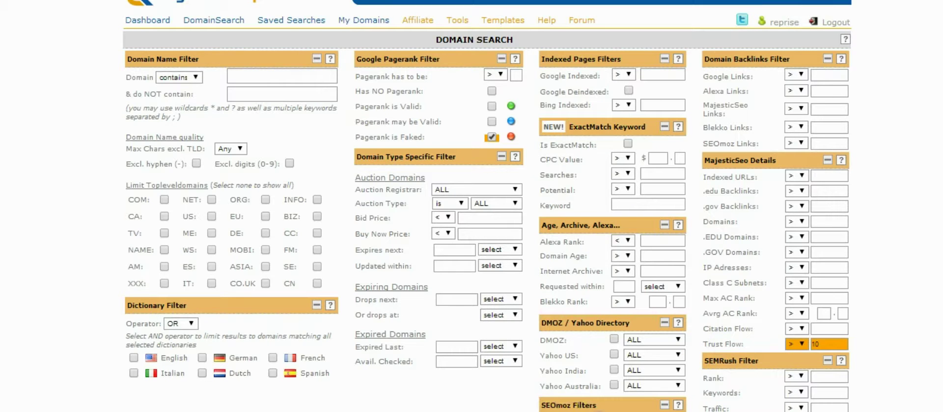
click(886, 342)
drag(355, 137, 413, 137)
click(414, 137)
Step: Run the domain search with faked Pagerank, Trust Flow above 10 and Domain Authority above 20 as filters
scroll(826, 315, down, 2)
scroll(826, 315, down, 2)
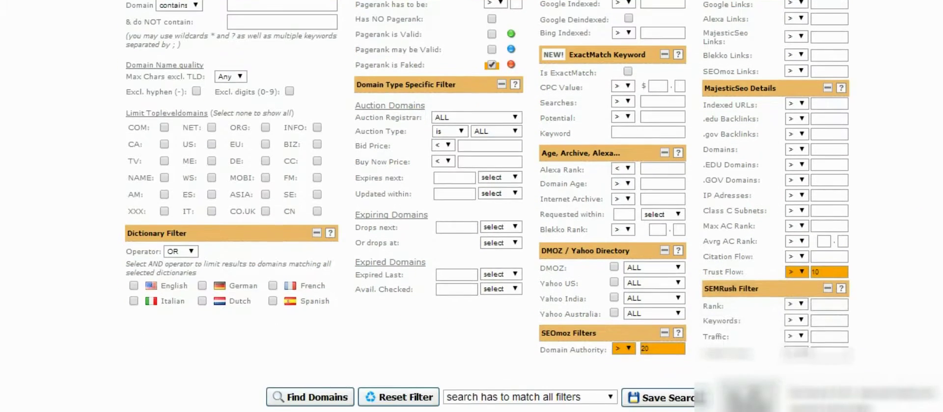
scroll(826, 315, down, 1)
click(327, 397)
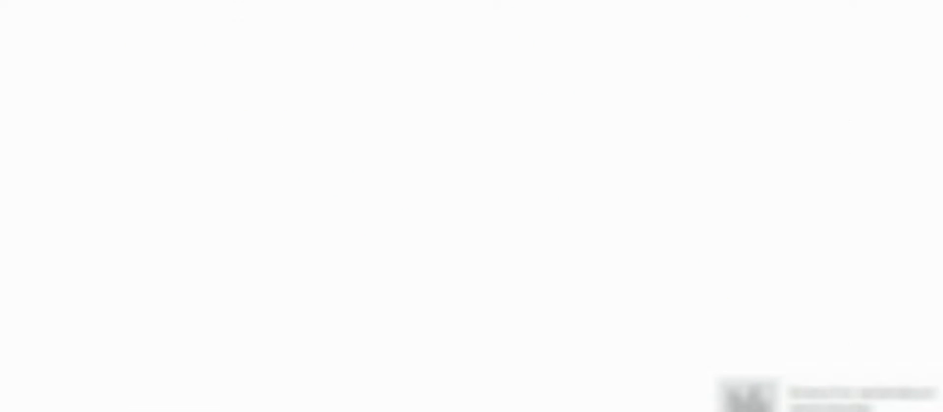
click(278, 62)
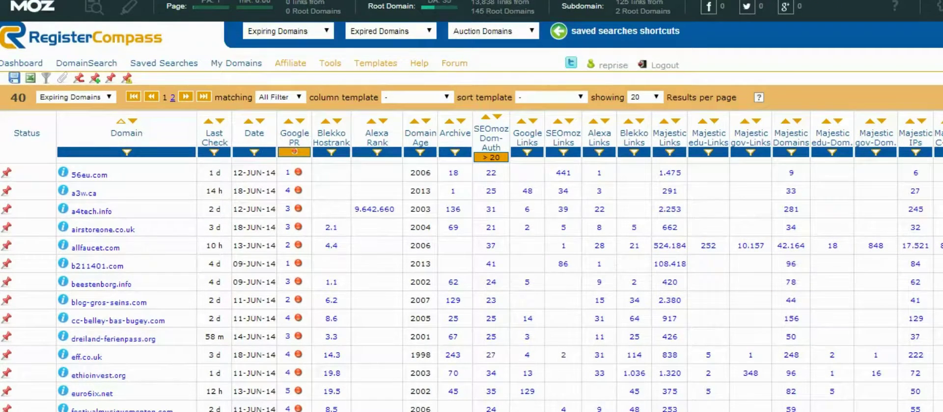
Step: Look through the expiring domains results and copy the domain name eff.co.uk
scroll(480, 154, down, 1)
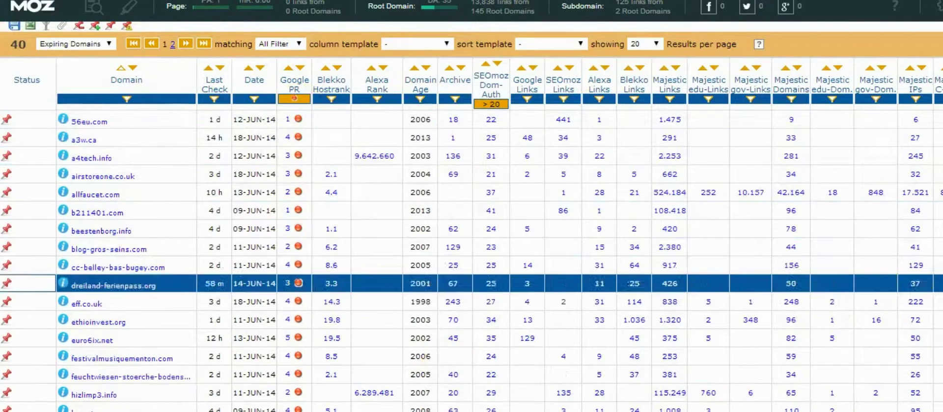
scroll(480, 283, down, 1)
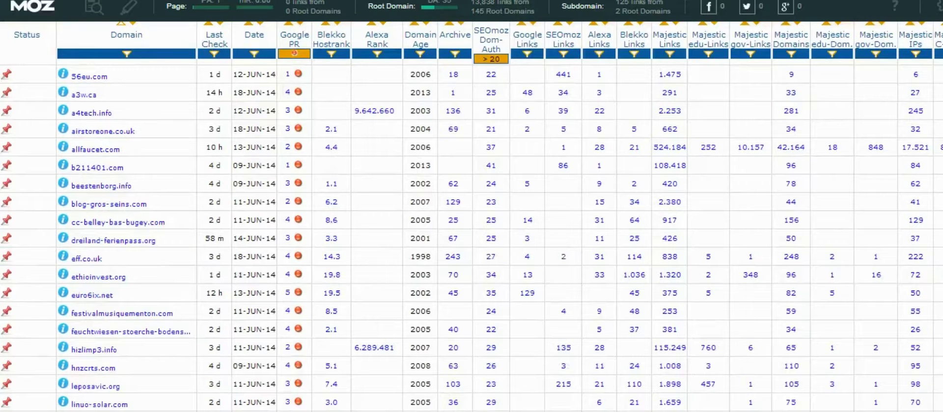
scroll(472, 216, up, 1)
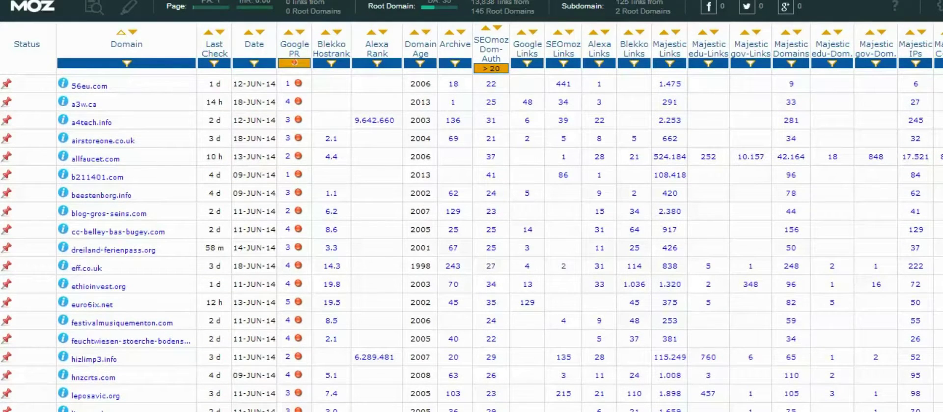
scroll(472, 217, down, 1)
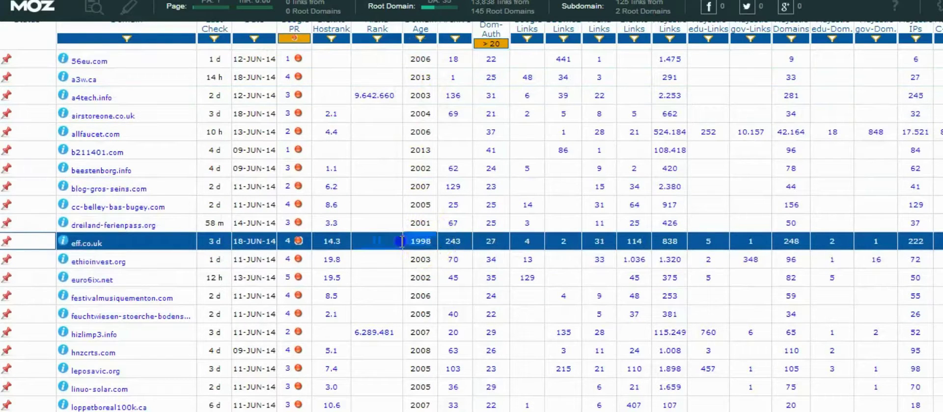
click(88, 243)
drag(90, 250, 174, 251)
key(ctrl+c)
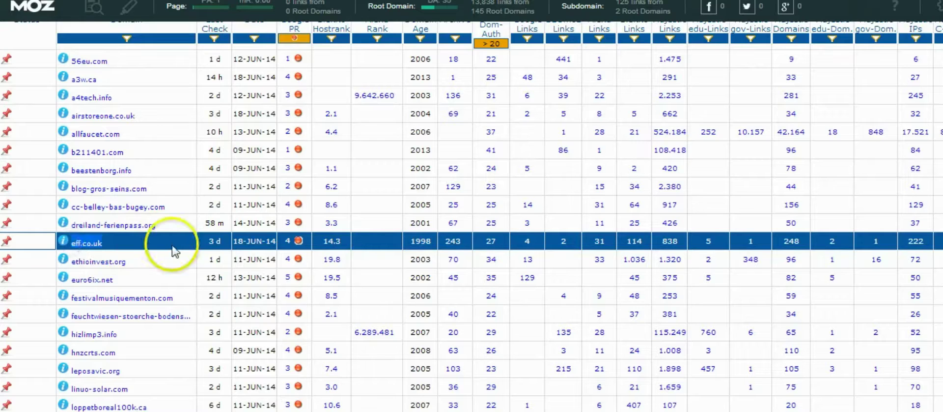
click(233, 139)
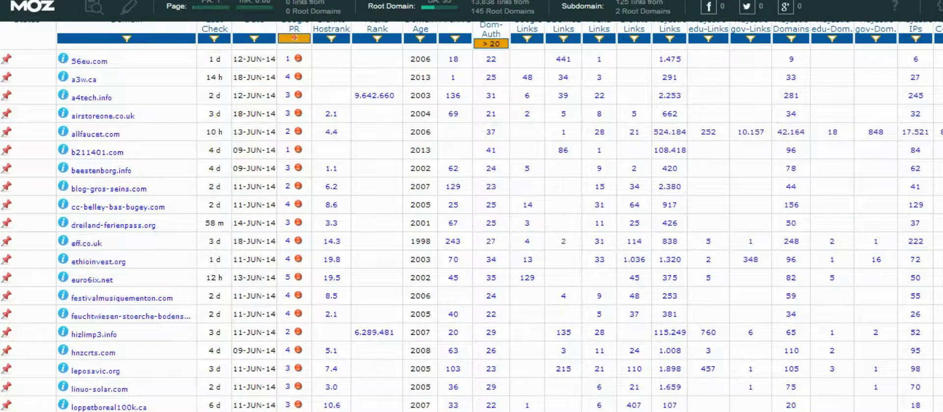
Step: Open Ahrefs in a new browser tab and search the backlinks of eff.co.uk in Site Explorer
key(ctrl+t)
text(ahrefs)
key(Return)
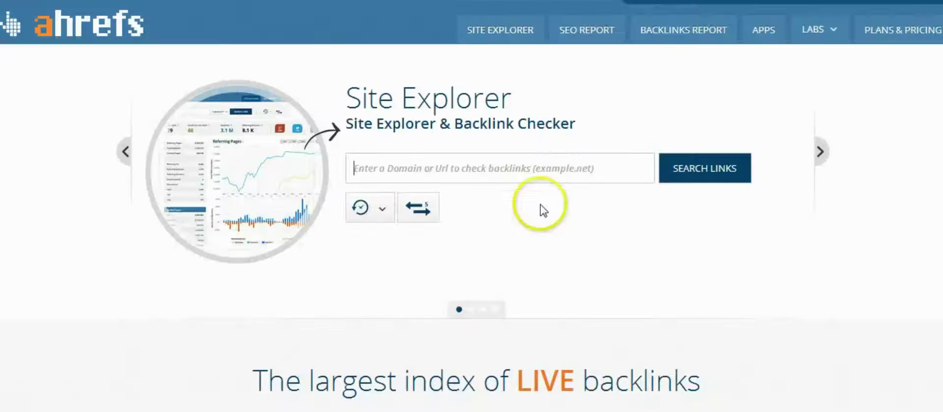
click(563, 182)
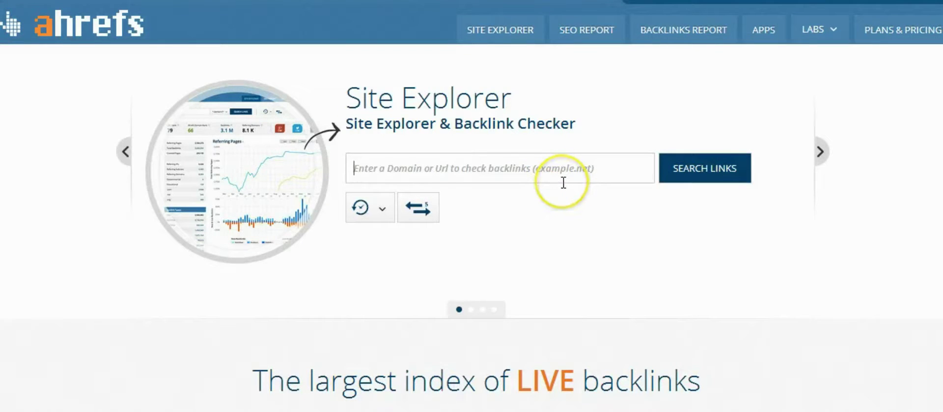
key(ctrl+v)
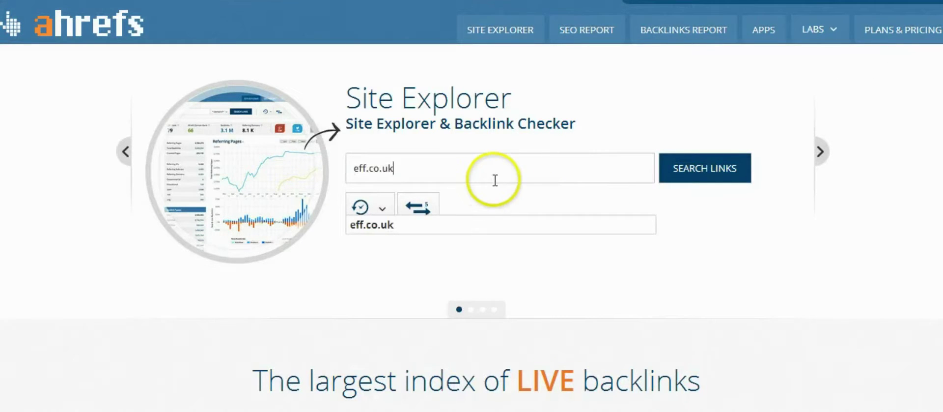
click(686, 181)
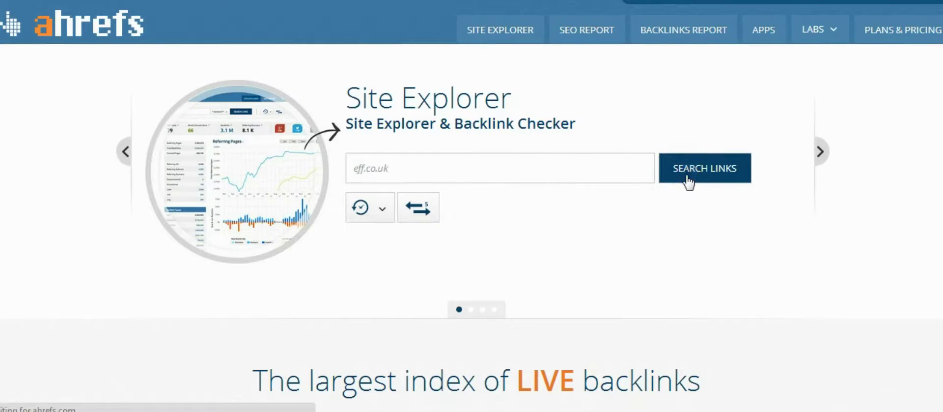
Step: Examine the top referring TLDs and anchors cloud of eff.co.uk, and open its inbound links list
scroll(688, 183, down, 9)
scroll(556, 220, down, 10)
scroll(557, 225, up, 1)
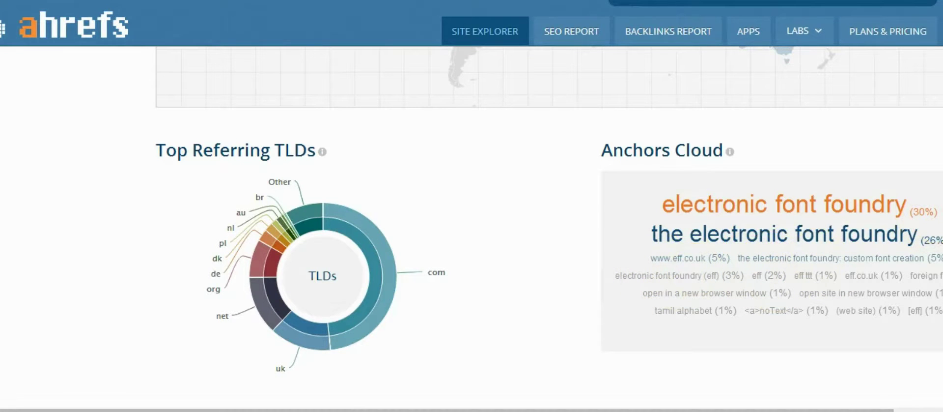
scroll(549, 229, down, 2)
scroll(549, 229, up, 15)
scroll(494, 104, up, 3)
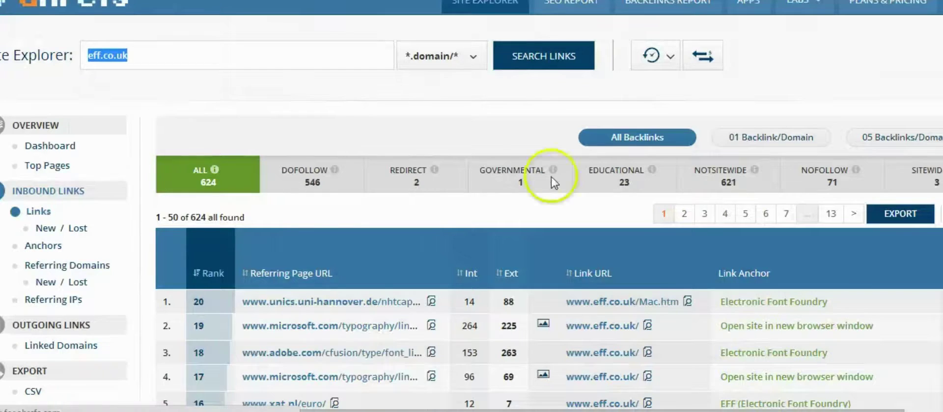
Step: Examine the list of all backlinks to eff.co.uk, checking the referring pages, link URLs and anchors
scroll(551, 176, up, 1)
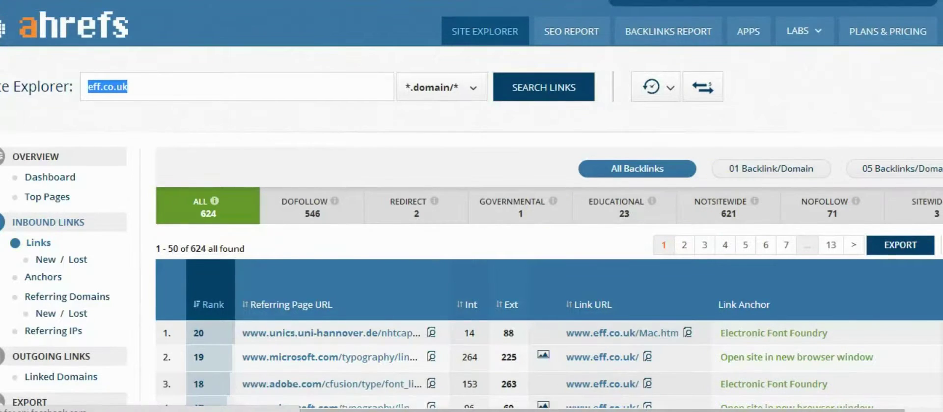
scroll(549, 228, down, 1)
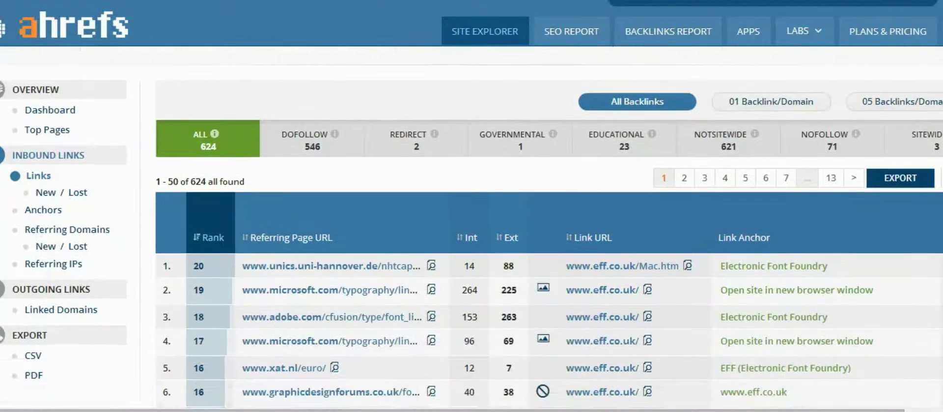
scroll(549, 227, down, 1)
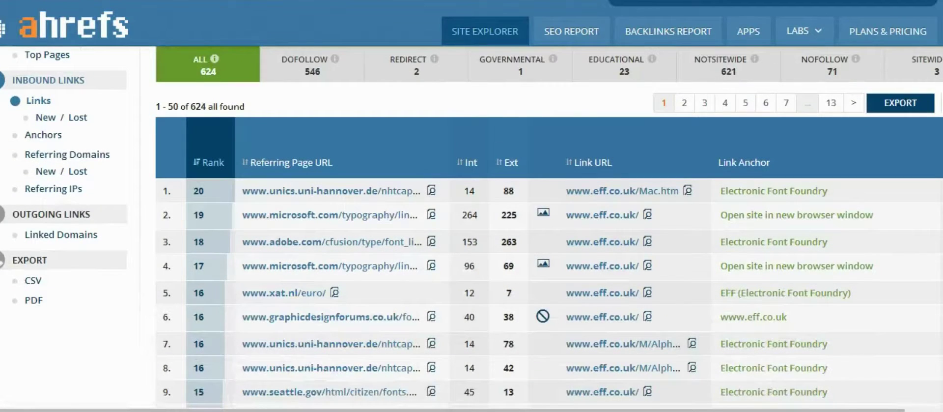
scroll(638, 128, up, 1)
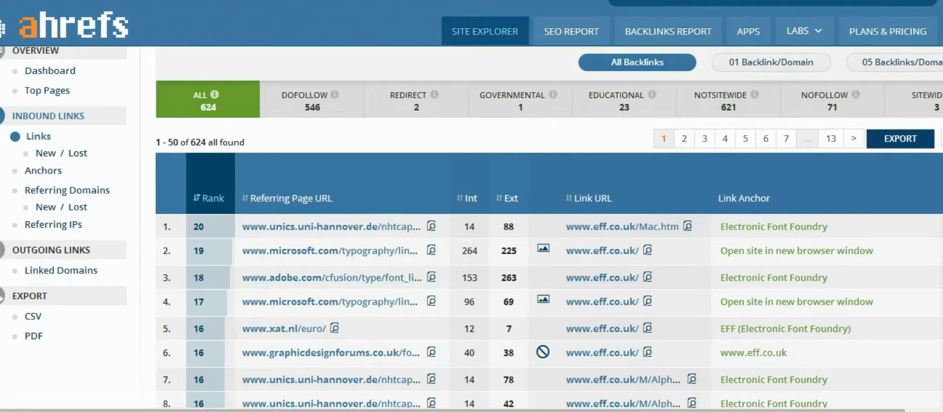
scroll(549, 226, down, 2)
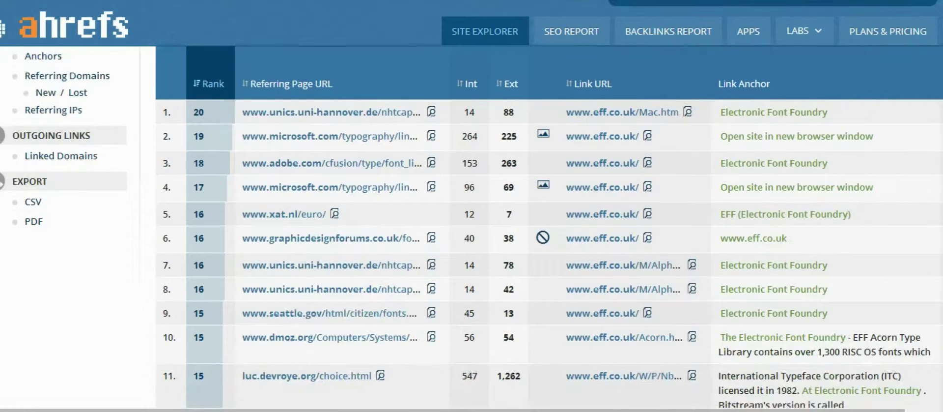
scroll(549, 226, up, 1)
scroll(549, 226, down, 2)
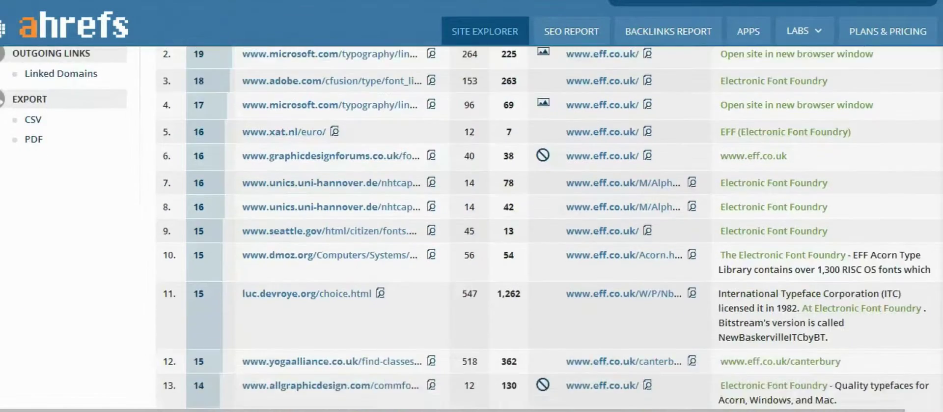
scroll(549, 226, down, 2)
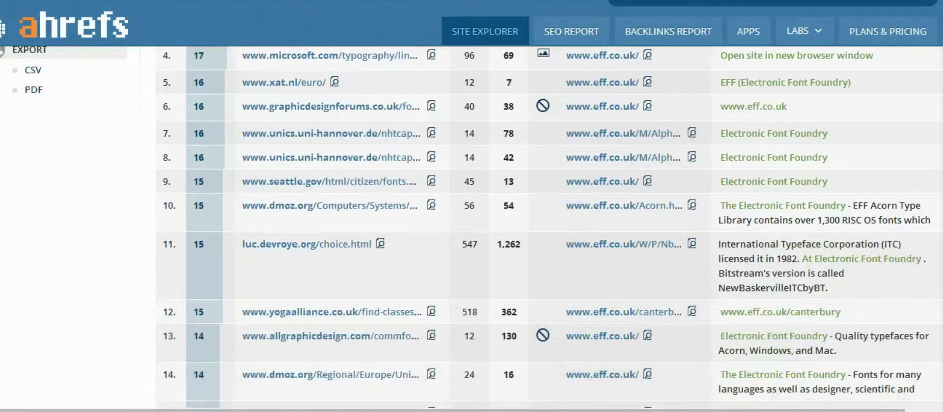
scroll(549, 226, down, 2)
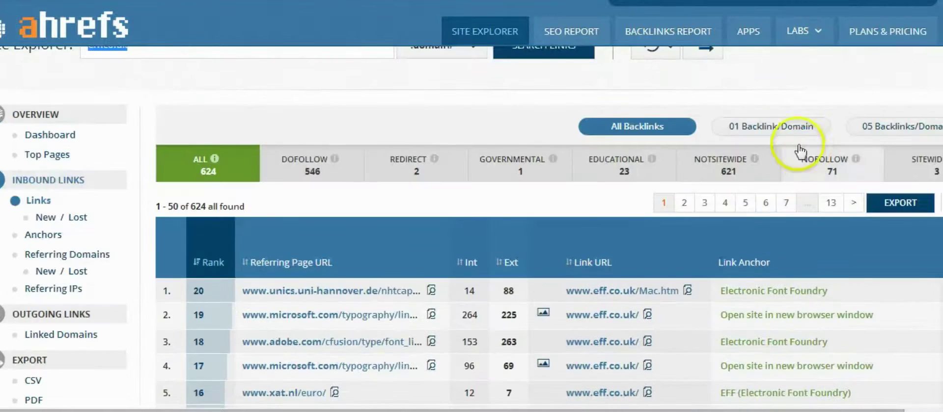
Step: Limit the eff.co.uk backlinks to one backlink per domain and review the filtered list
click(795, 126)
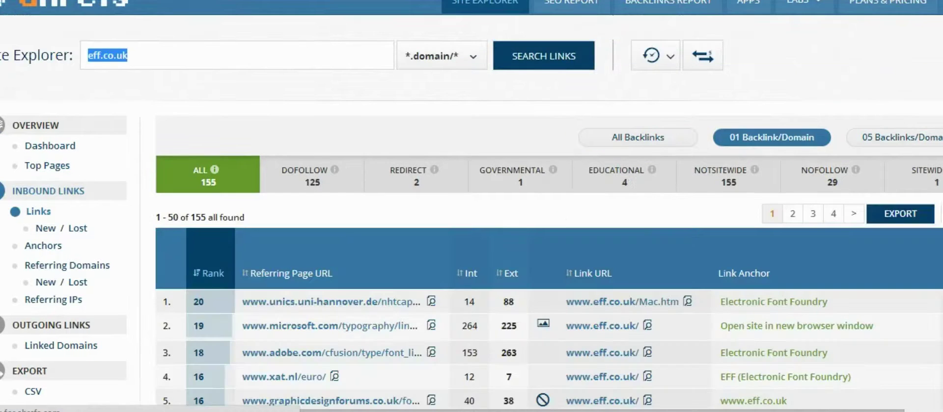
scroll(472, 228, down, 2)
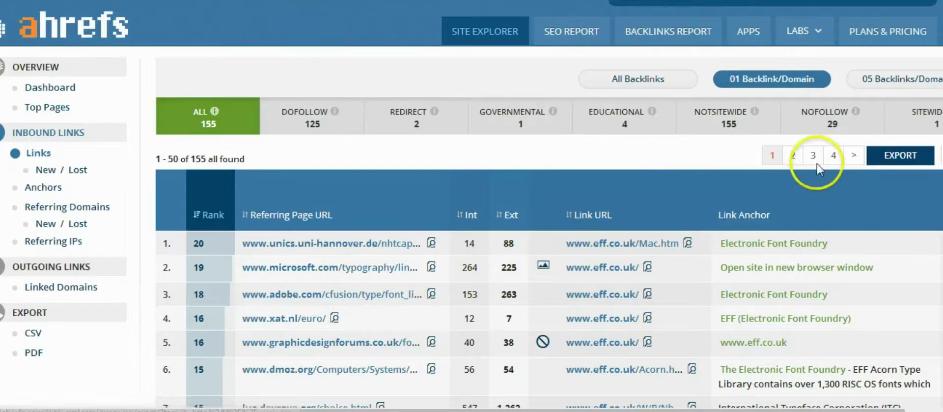
scroll(549, 229, down, 9)
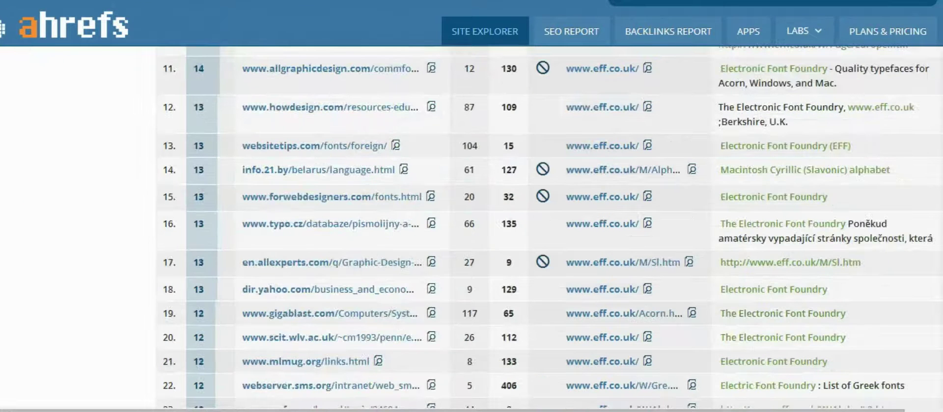
scroll(548, 229, down, 3)
scroll(548, 229, up, 12)
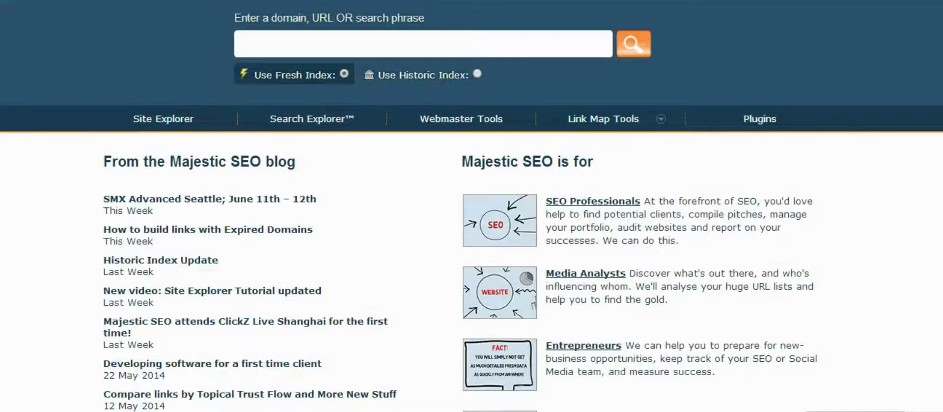
Step: Search eff.co.uk in Majestic SEO's Fresh Index and enter the same domain in Moz Open Site Explorer
text(eff.co.uk)
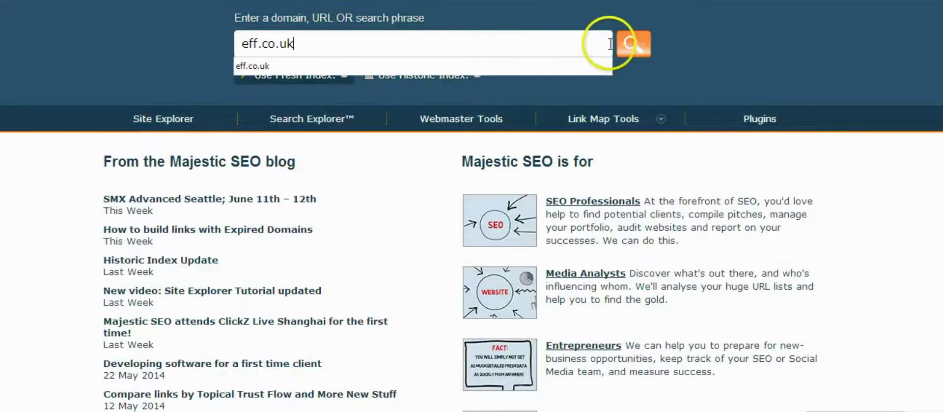
click(640, 47)
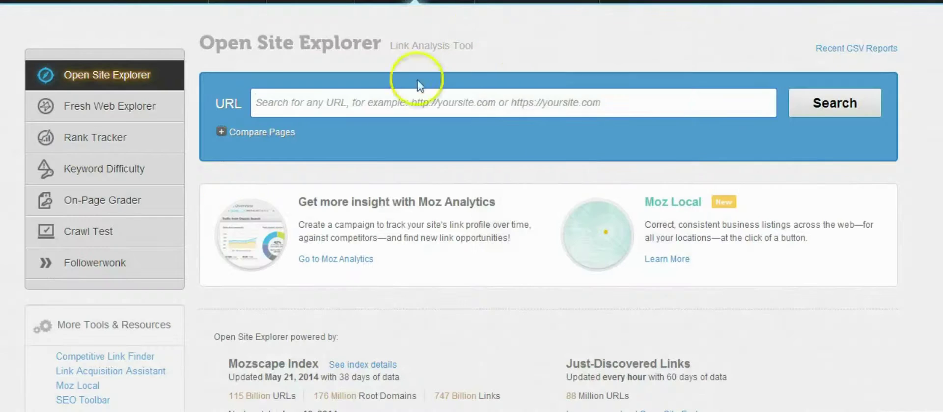
click(375, 103)
key(ctrl+v)
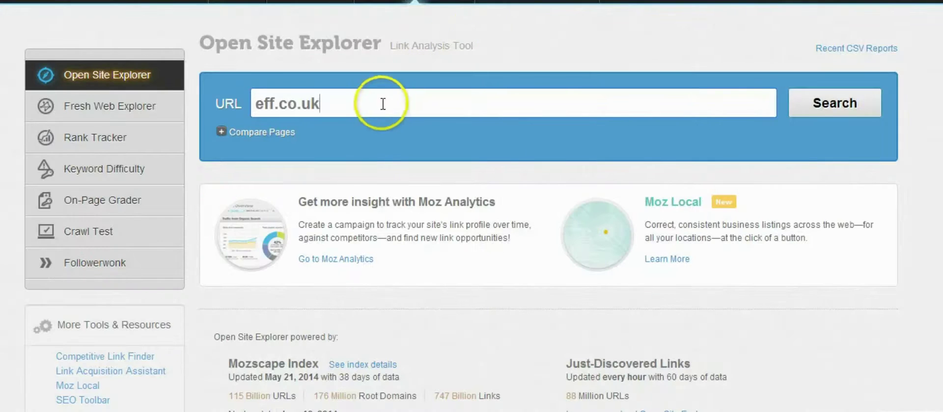
triple_click(333, 109)
key(ctrl+c)
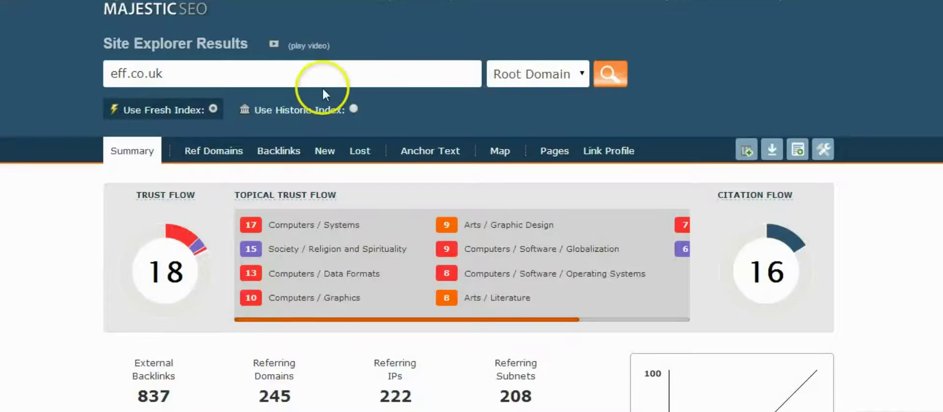
triple_click(294, 77)
key(ctrl+v)
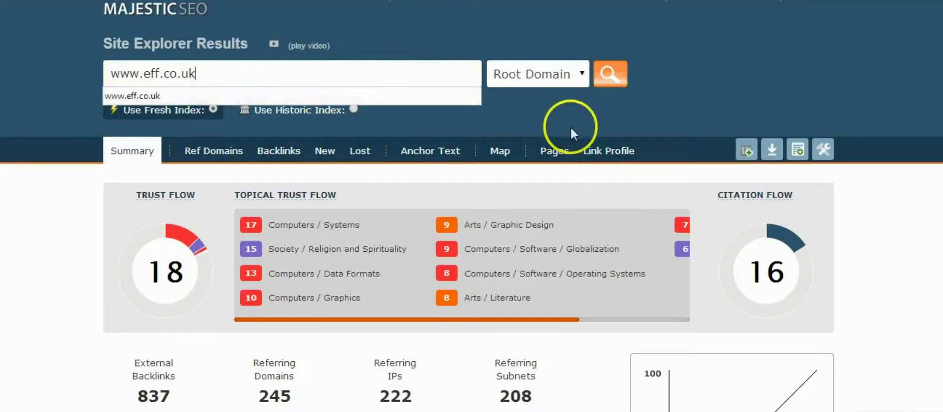
click(605, 82)
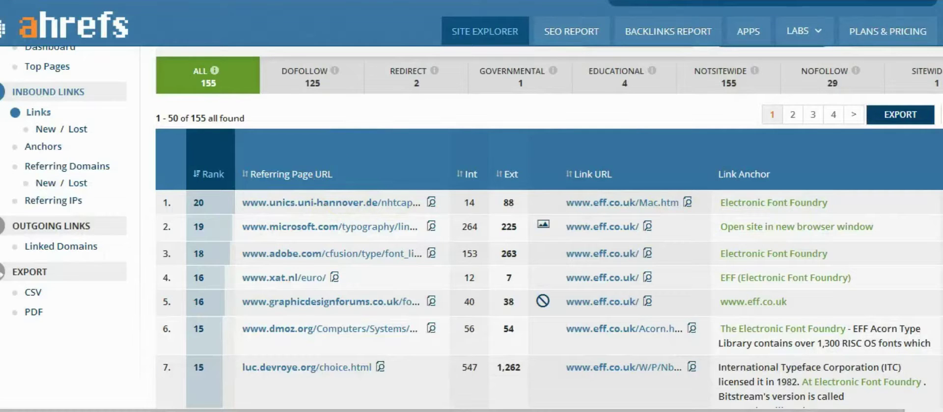
scroll(549, 226, down, 2)
scroll(375, 10, up, 3)
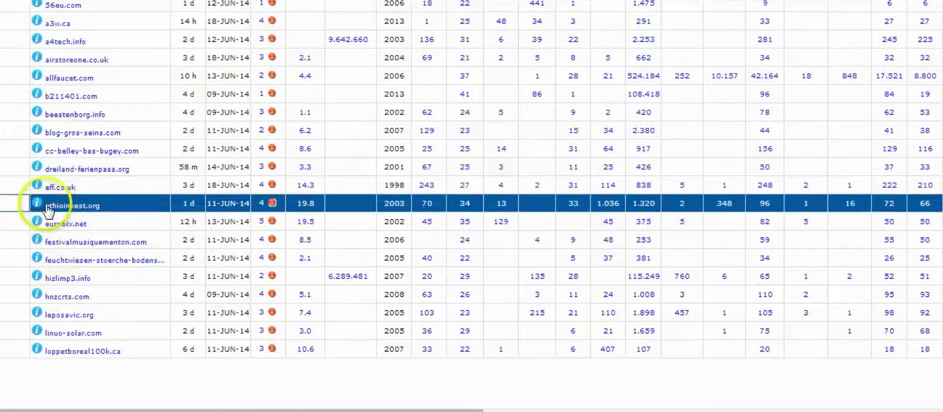
Step: Open the NameJet backorder page for eff.co.uk from the expiring domains list in RegisterCompass
click(61, 190)
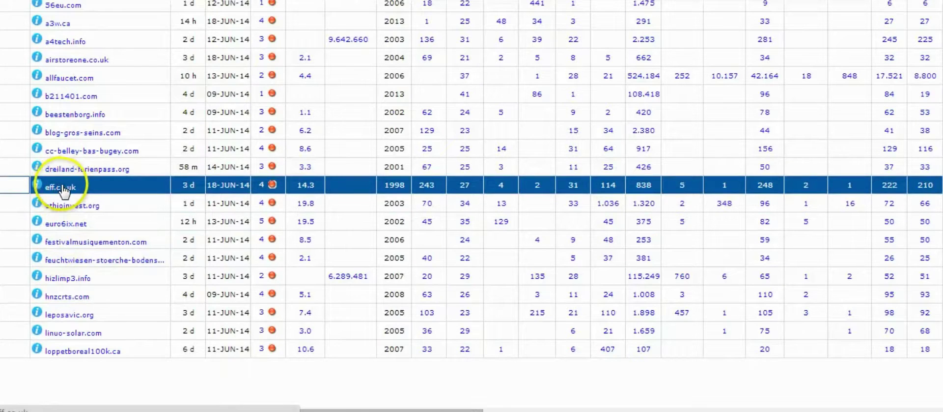
right_click(63, 186)
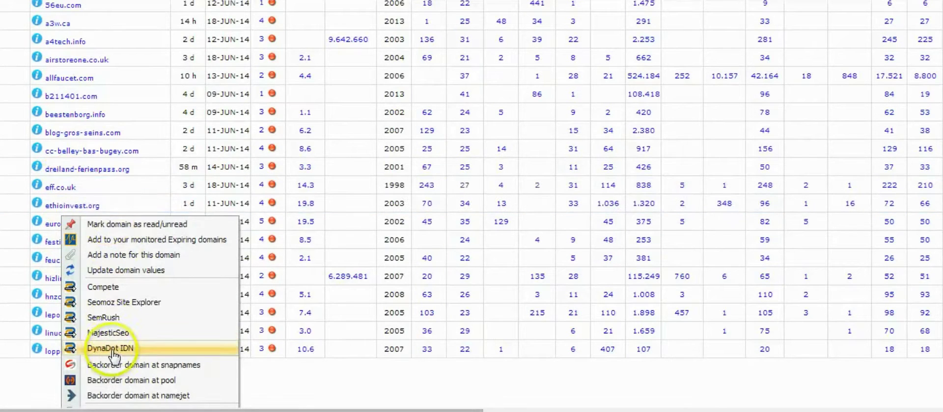
click(125, 398)
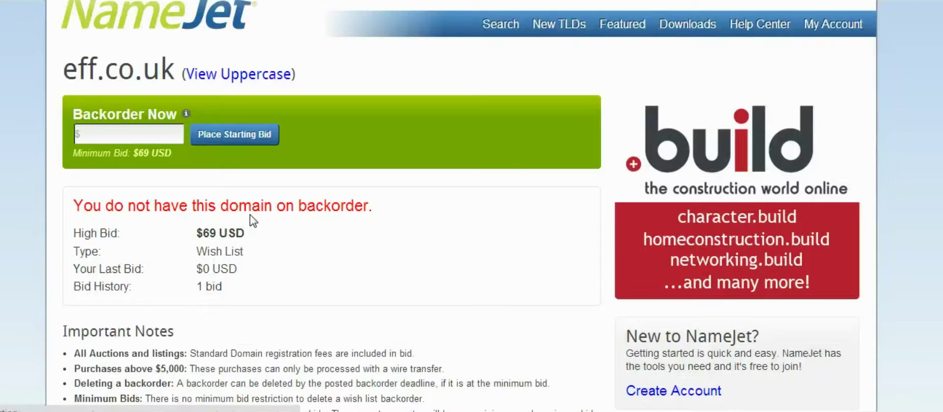
scroll(256, 216, up, 1)
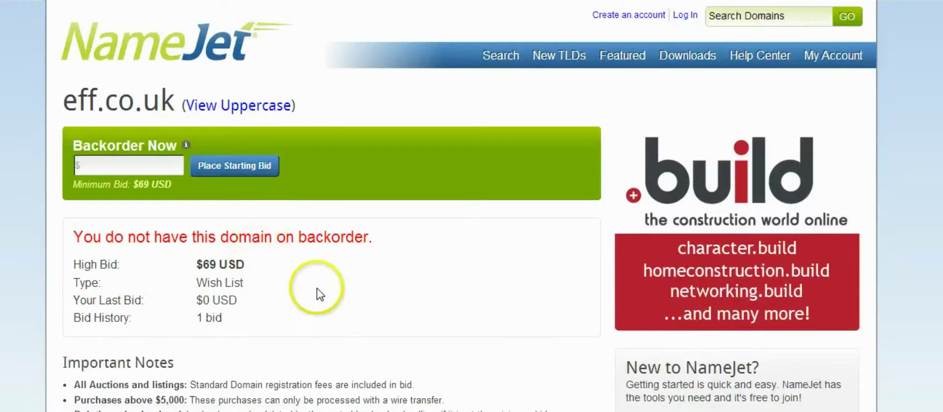
Step: Check the bid history and minimum bid for eff.co.uk on NameJet, and close the page to return to the domain list
drag(222, 318, 199, 318)
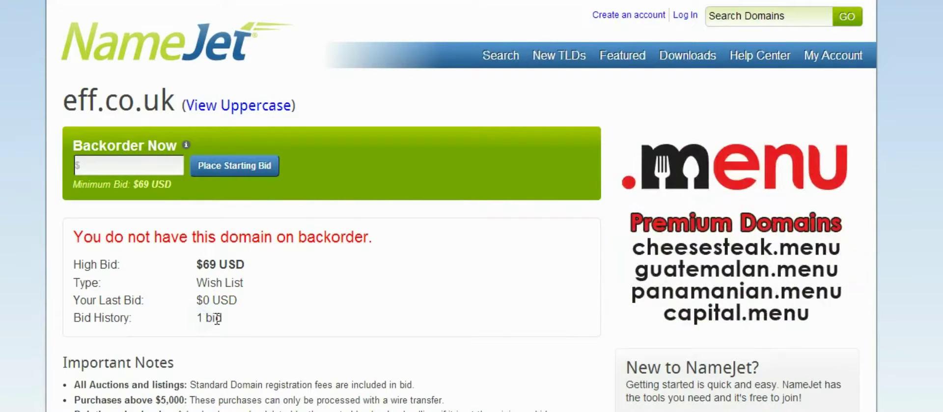
click(221, 318)
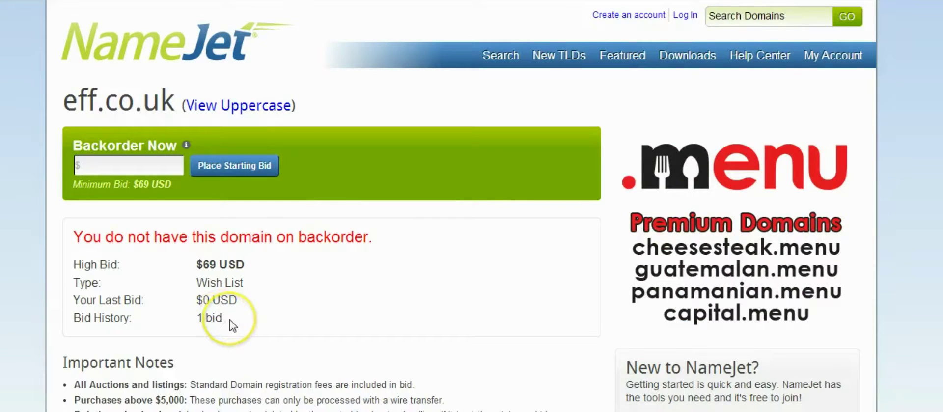
drag(229, 318, 196, 318)
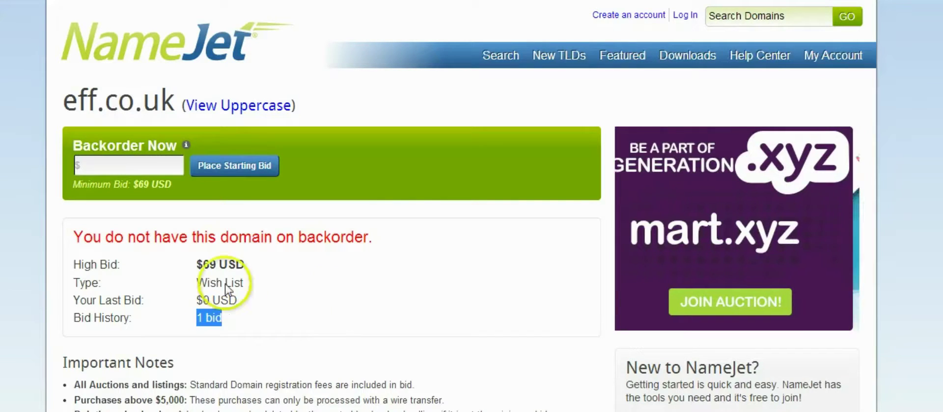
double_click(147, 185)
click(175, 266)
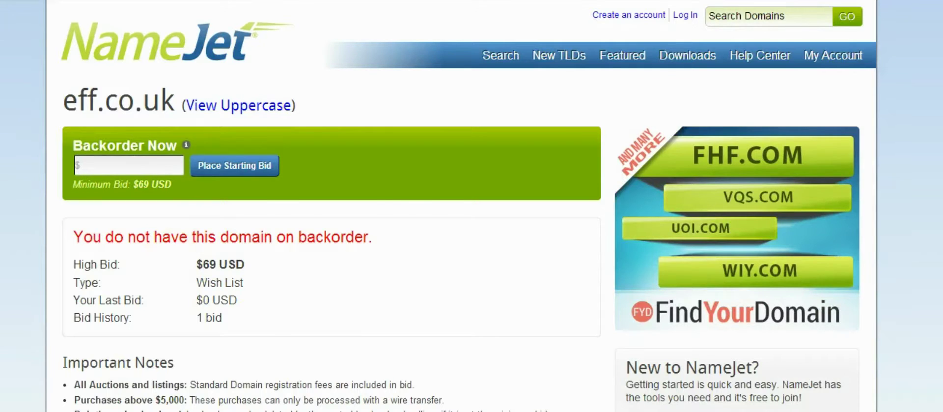
key(ctrl+w)
click(158, 267)
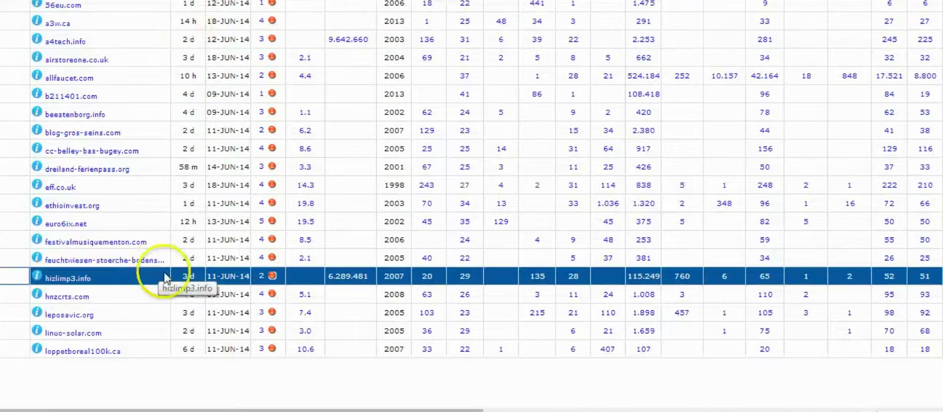
Step: Copy ethioinvest.org from the expiring domains list and search its backlinks in Ahrefs Site Explorer
click(192, 239)
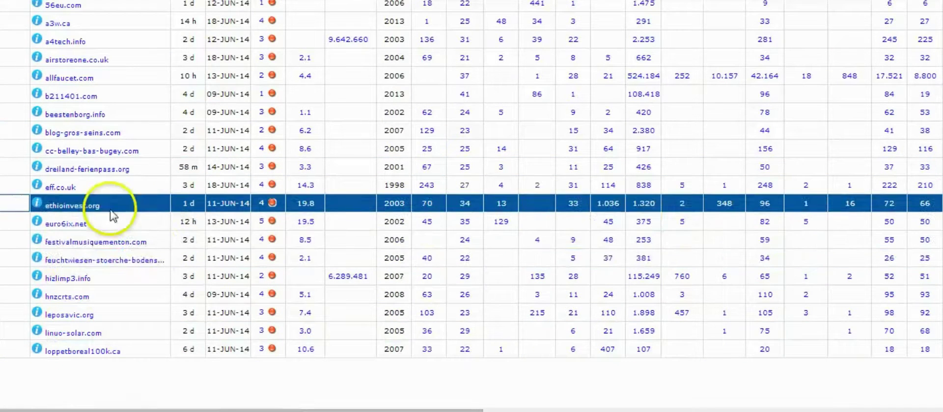
drag(101, 207, 45, 209)
key(ctrl+c)
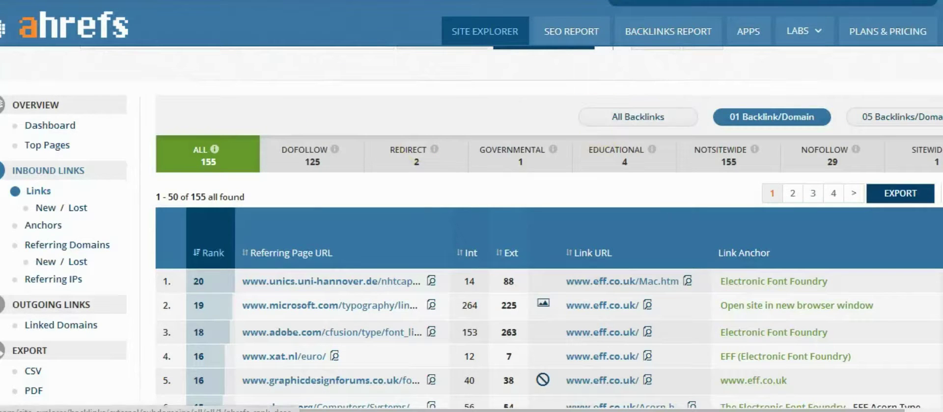
scroll(537, 93, up, 1)
key(ctrl+v)
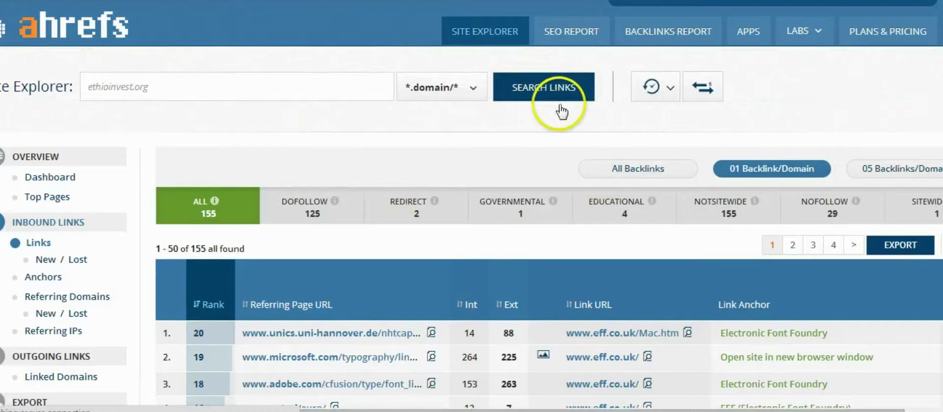
key(Return)
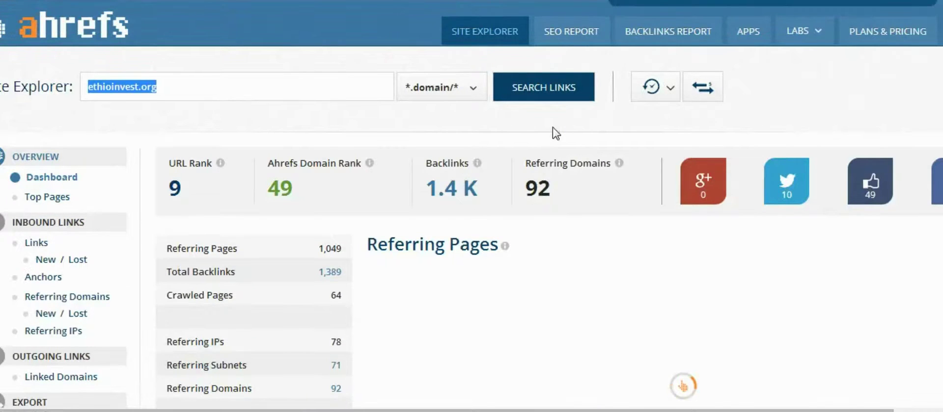
Step: Examine the backlink types, top referring TLDs, anchors cloud and anchor phrases of ethioinvest.org
scroll(549, 227, down, 15)
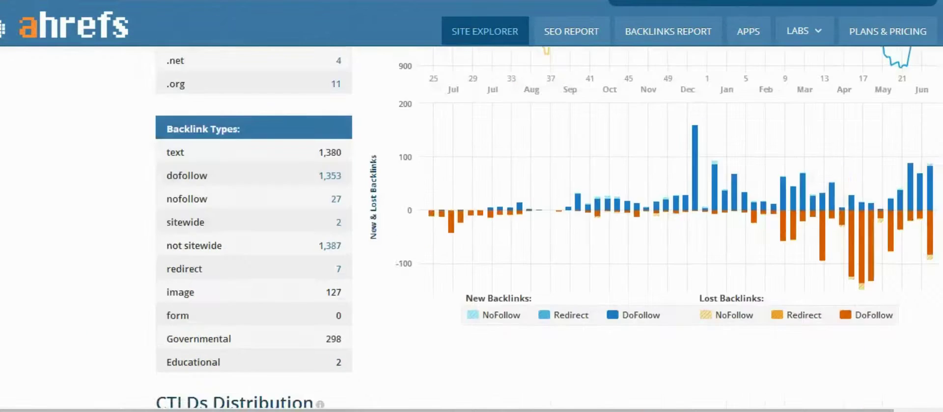
scroll(549, 227, down, 1)
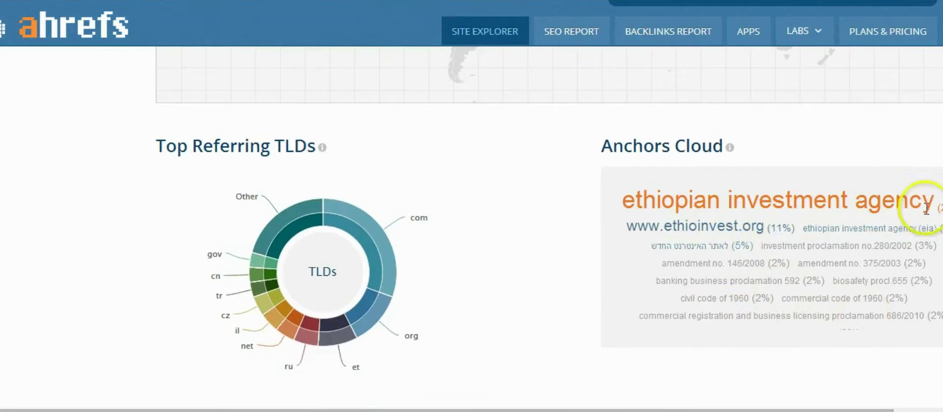
scroll(549, 226, down, 5)
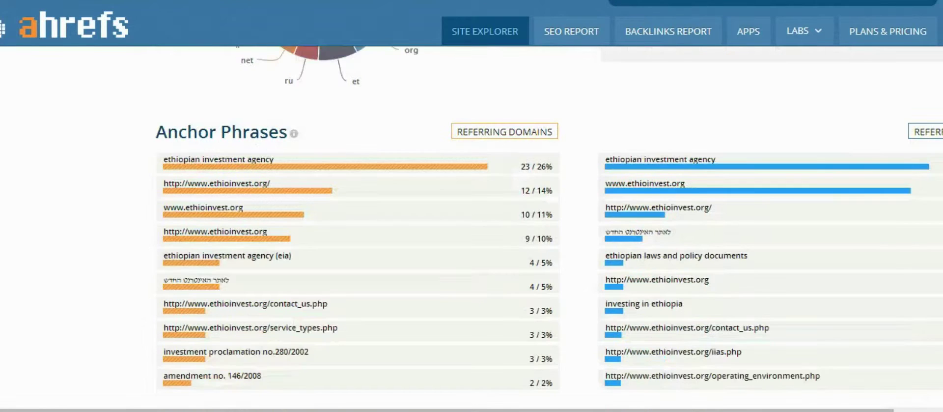
scroll(823, 275, up, 5)
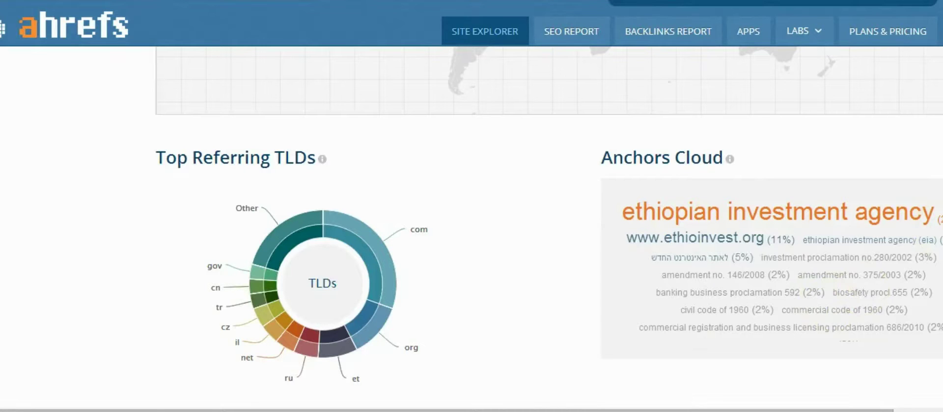
scroll(549, 96, up, 15)
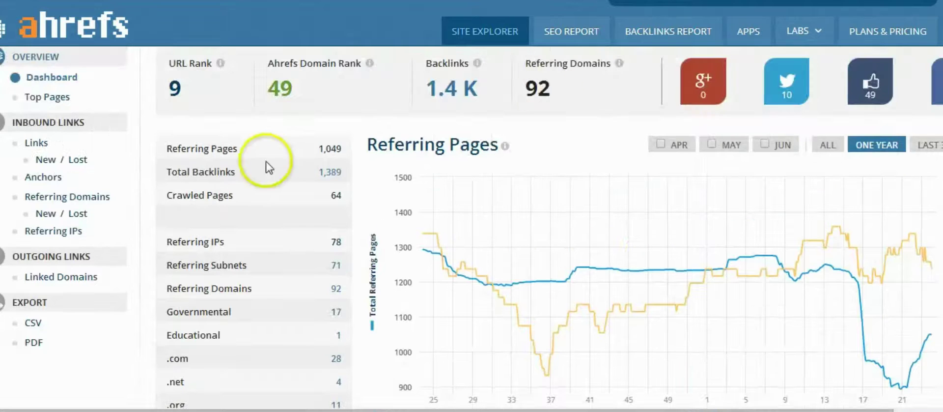
Step: Open the inbound links list of ethioinvest.org and examine the referring pages, governmental backlinks and link anchors
click(38, 143)
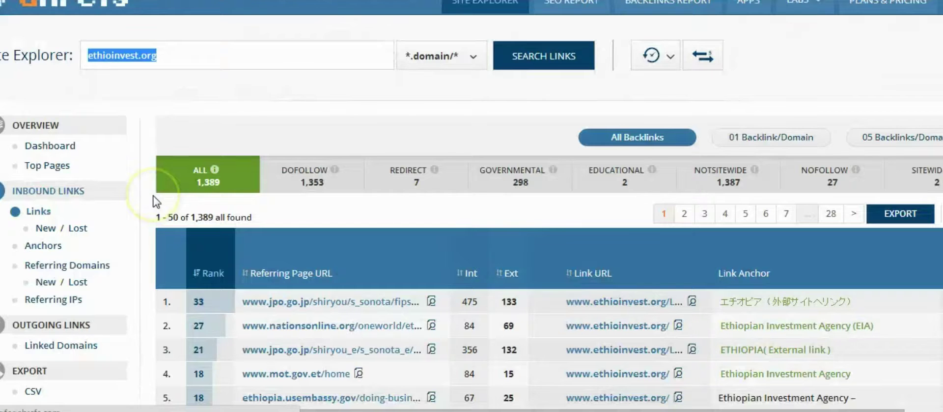
scroll(516, 175, down, 1)
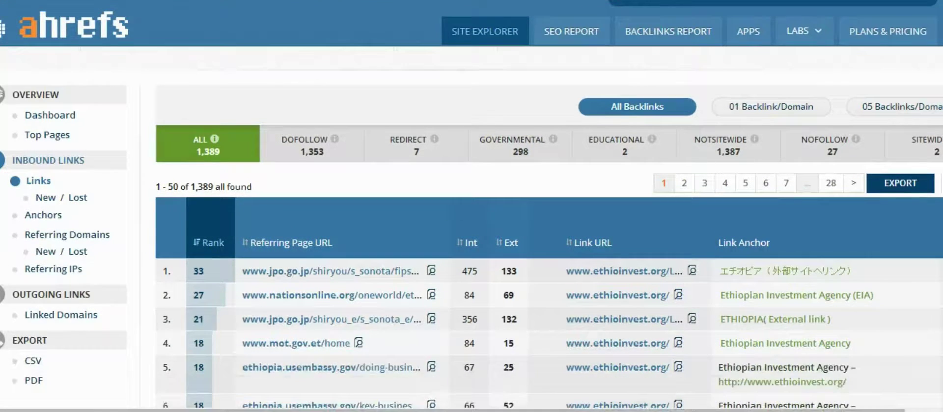
scroll(548, 226, down, 3)
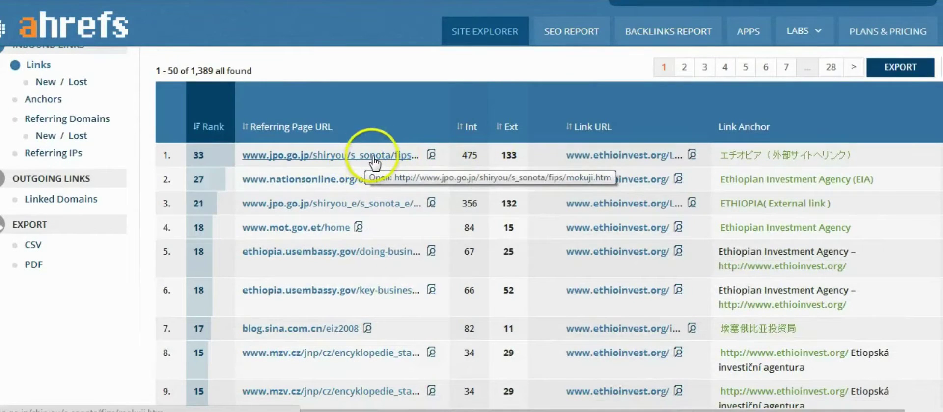
click(392, 137)
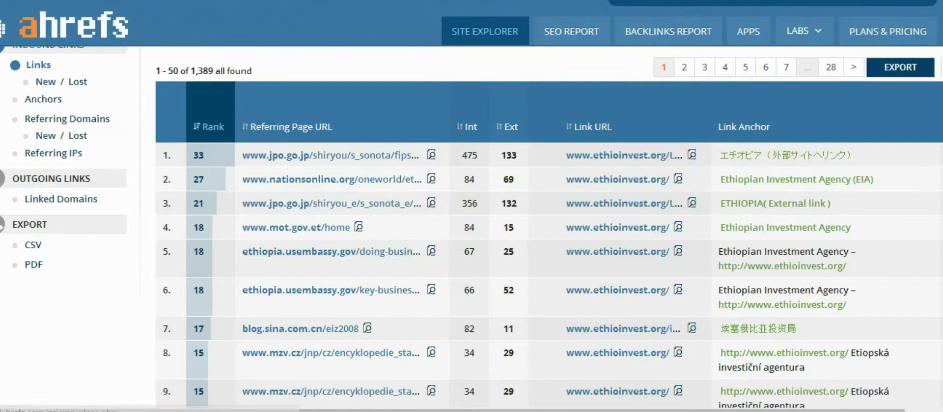
scroll(668, 212, up, 3)
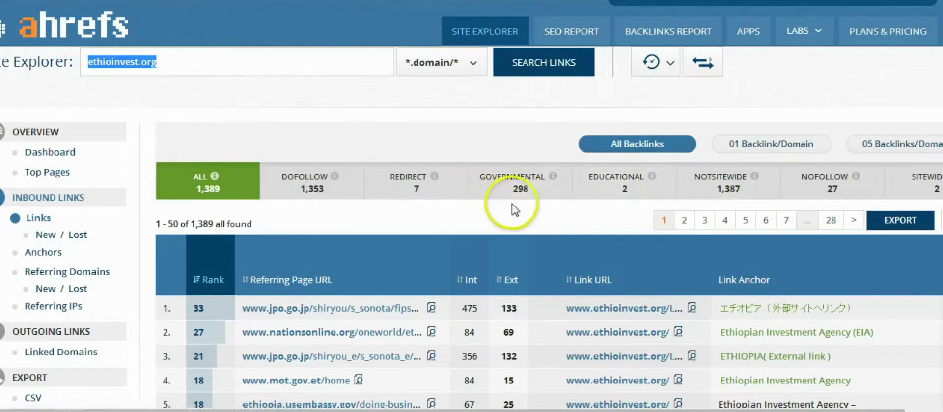
scroll(656, 201, down, 10)
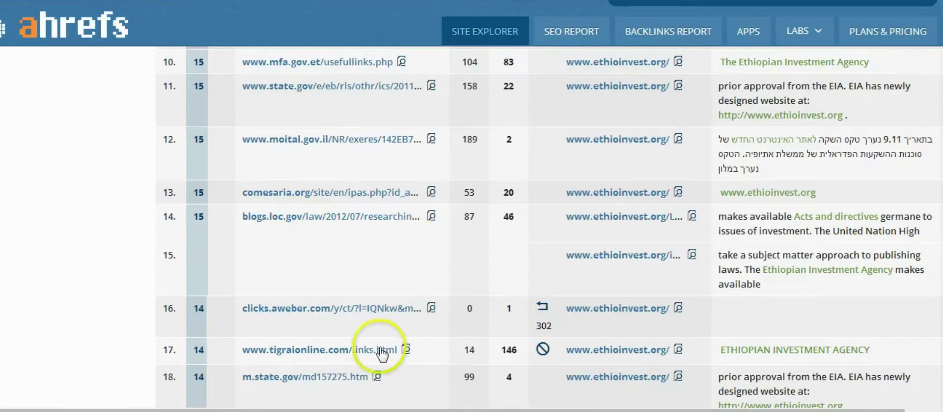
scroll(337, 374, up, 5)
scroll(379, 79, up, 4)
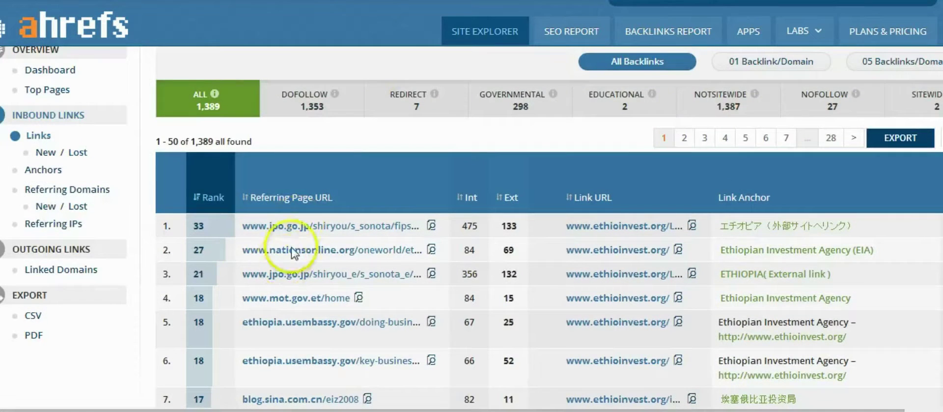
Step: Open the top-ranked jpo.go.jp referring page, translate it into English and look through its content
click(312, 227)
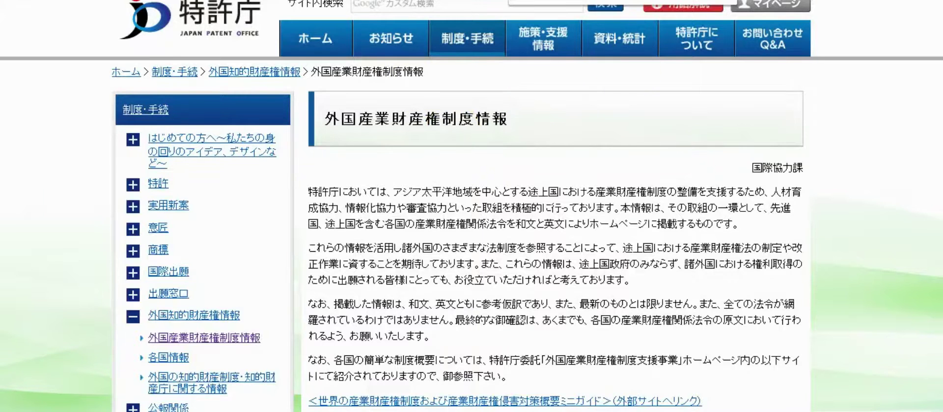
mouse_move(676, 44)
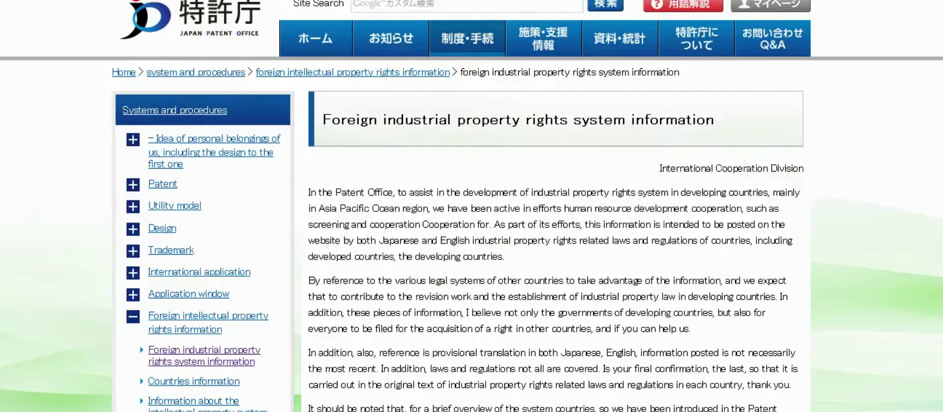
scroll(472, 205, down, 2)
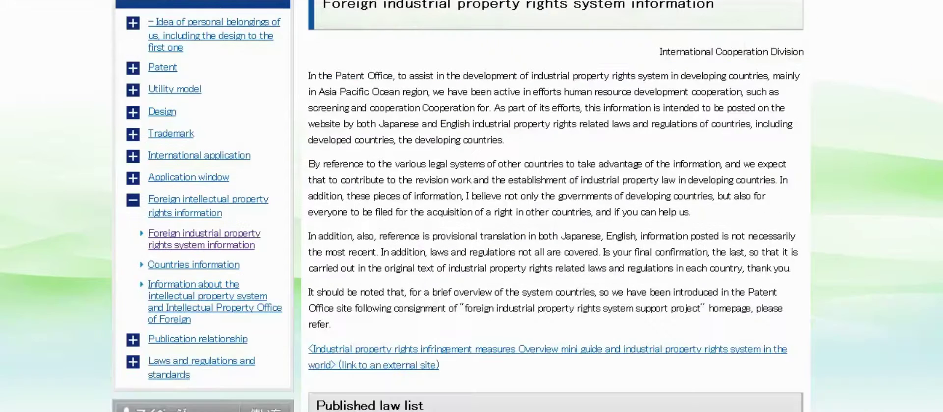
Step: Follow the external site link of the Ethiopia entry in the published law list, and return to the inbound links of ethioinvest.org
scroll(472, 206, up, 2)
scroll(555, 246, down, 15)
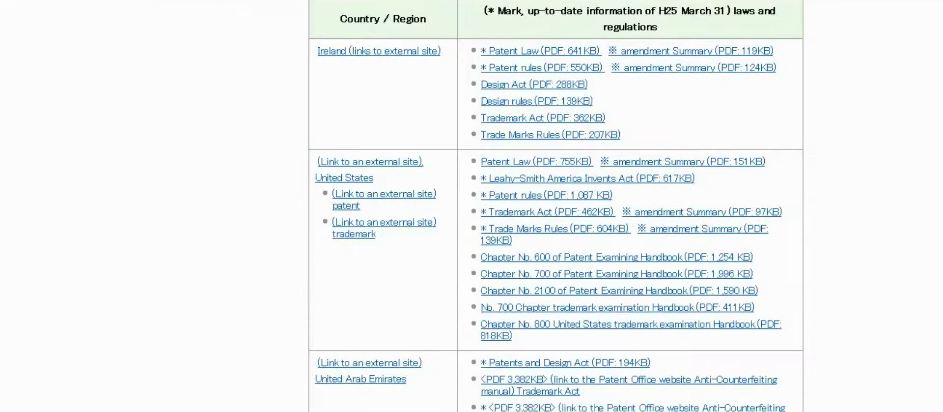
scroll(600, 137, down, 10)
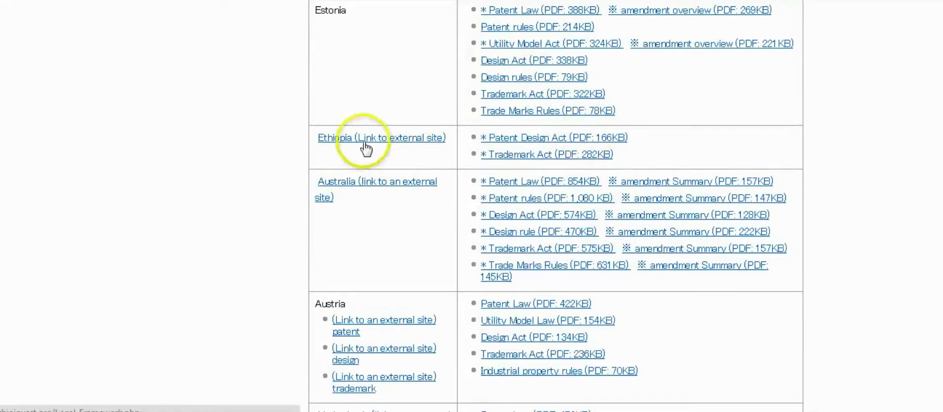
mouse_move(366, 147)
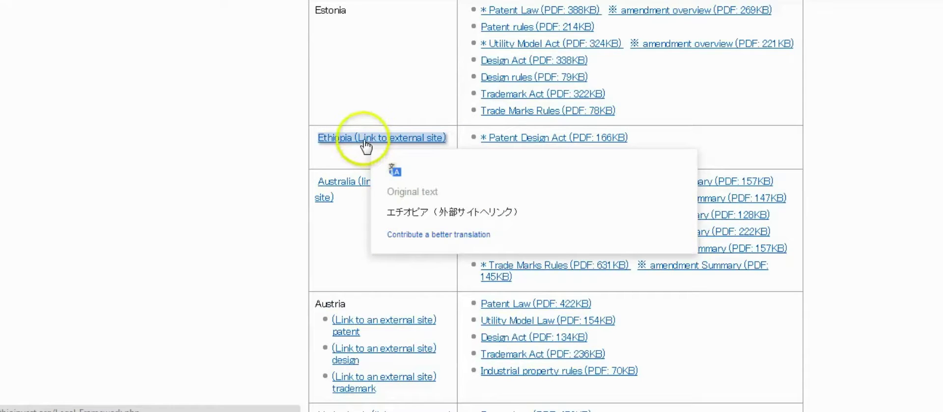
click(358, 139)
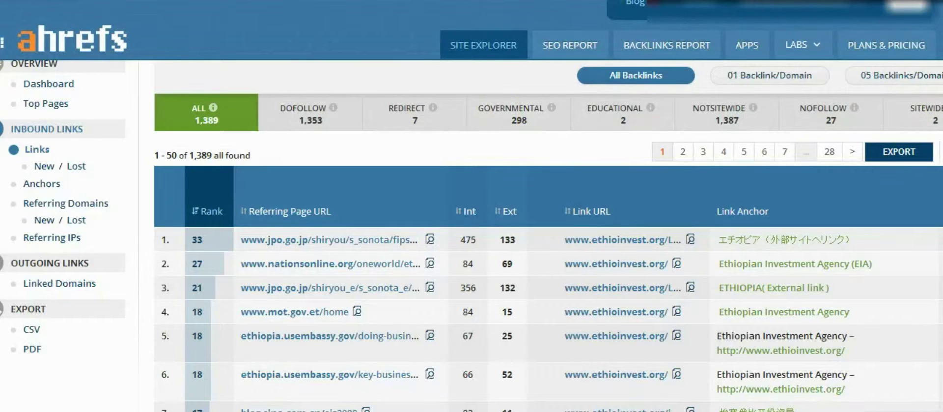
scroll(471, 236, down, 1)
scroll(472, 235, down, 1)
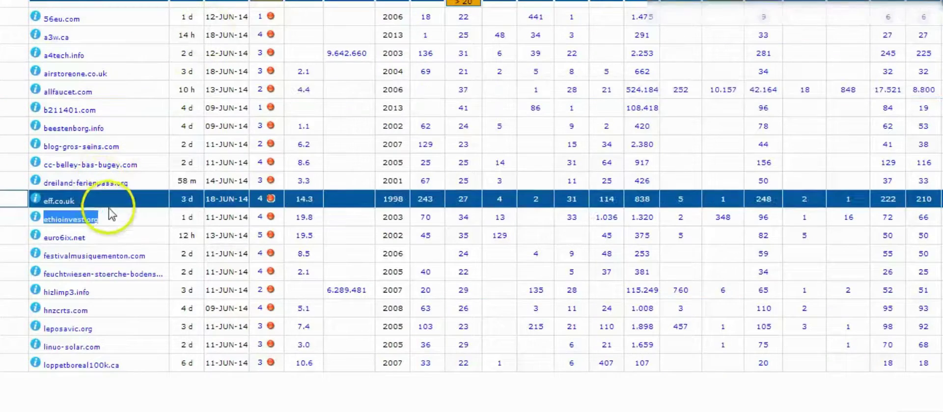
Step: Compare eff.co.uk from the expiring domains list with the address in its Google info: result, and return to ethioinvest.org's inbound links
click(154, 221)
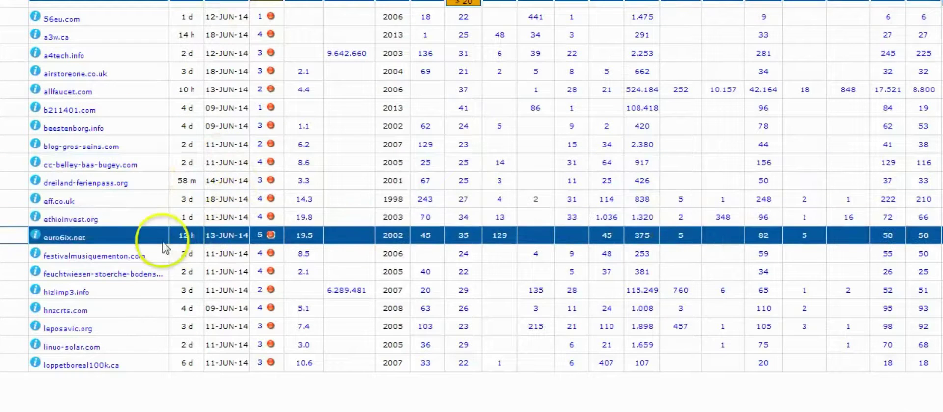
drag(87, 203, 40, 203)
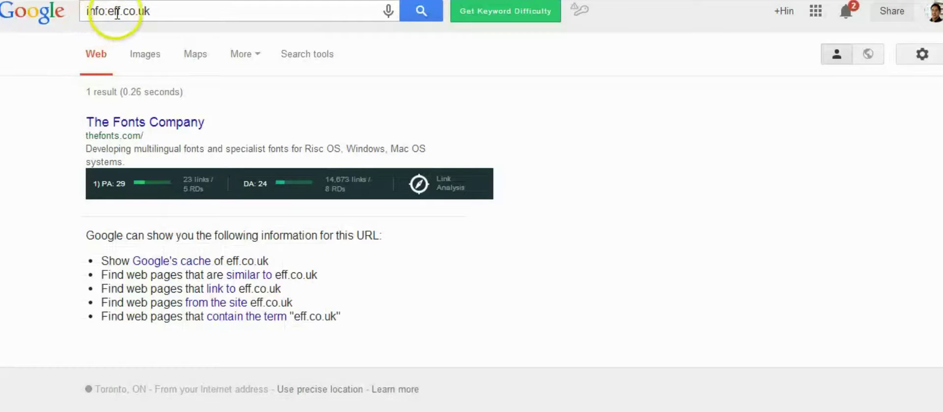
drag(84, 139, 148, 136)
click(148, 136)
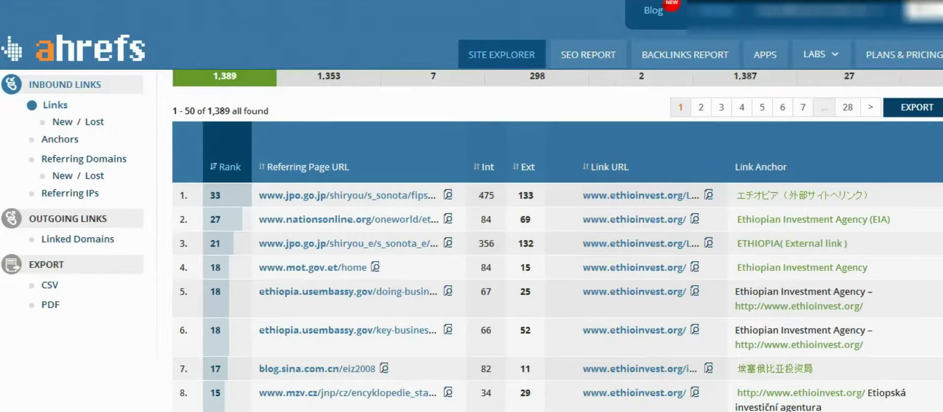
scroll(472, 240, down, 1)
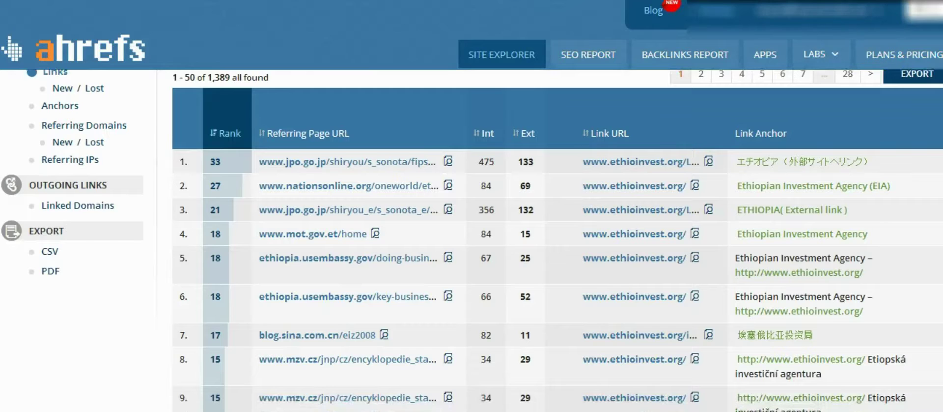